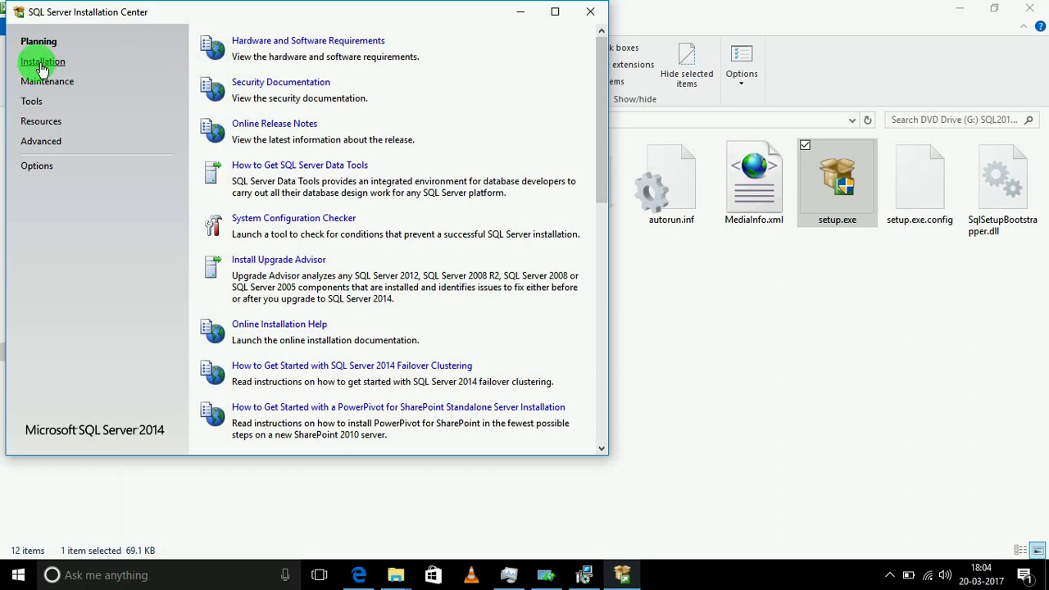
- Start a new SQL Server stand-alone installation from the Installation Center, and minimize the Installation Center window
left_click(41, 65)
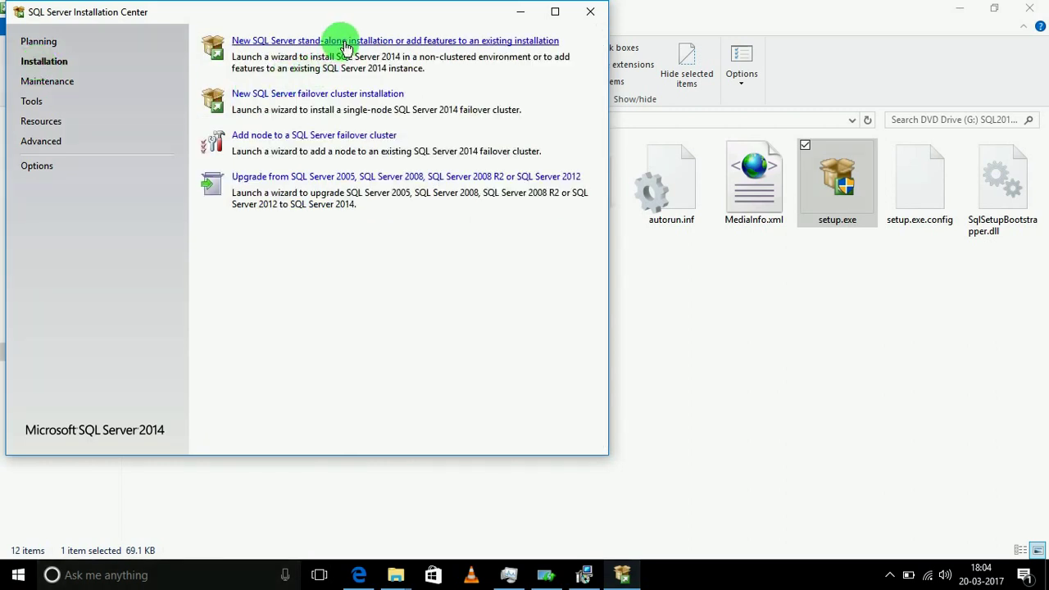
left_click(344, 43)
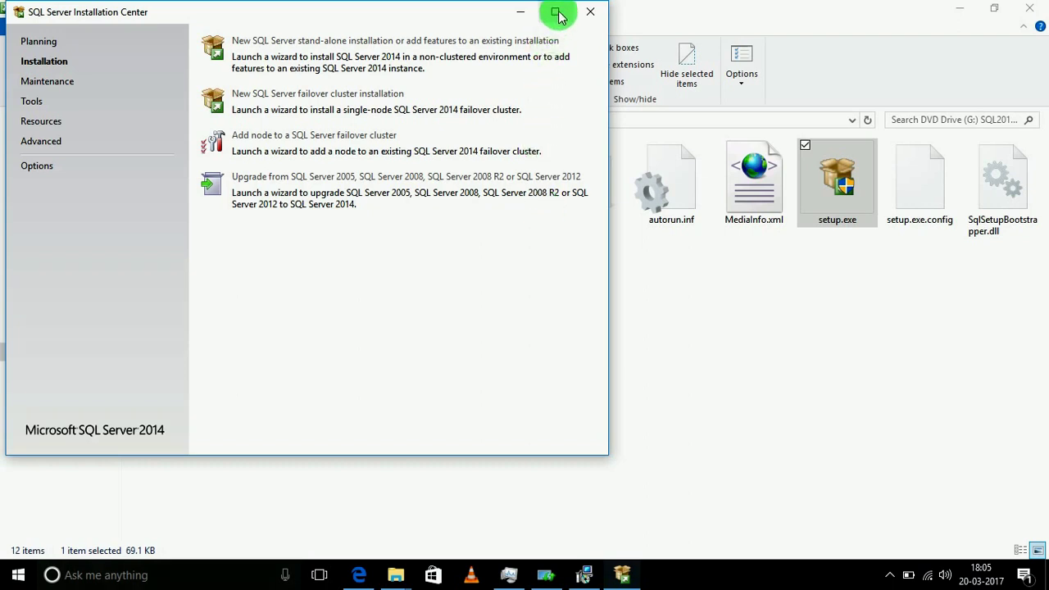
left_click(520, 12)
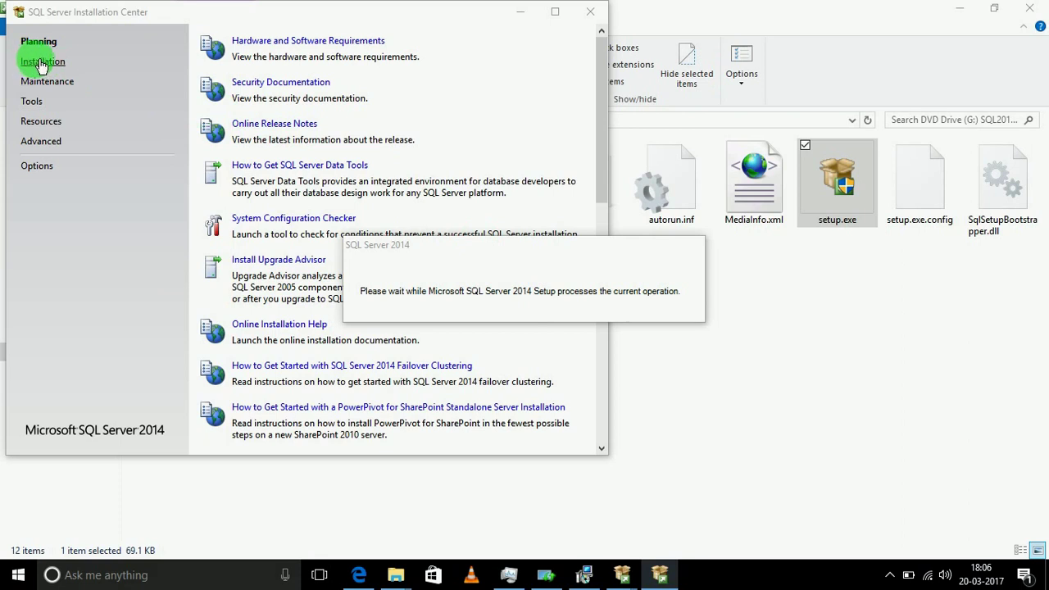
- Close the duplicate SQL Server Installation Center window that shows the Planning page
left_click(420, 16)
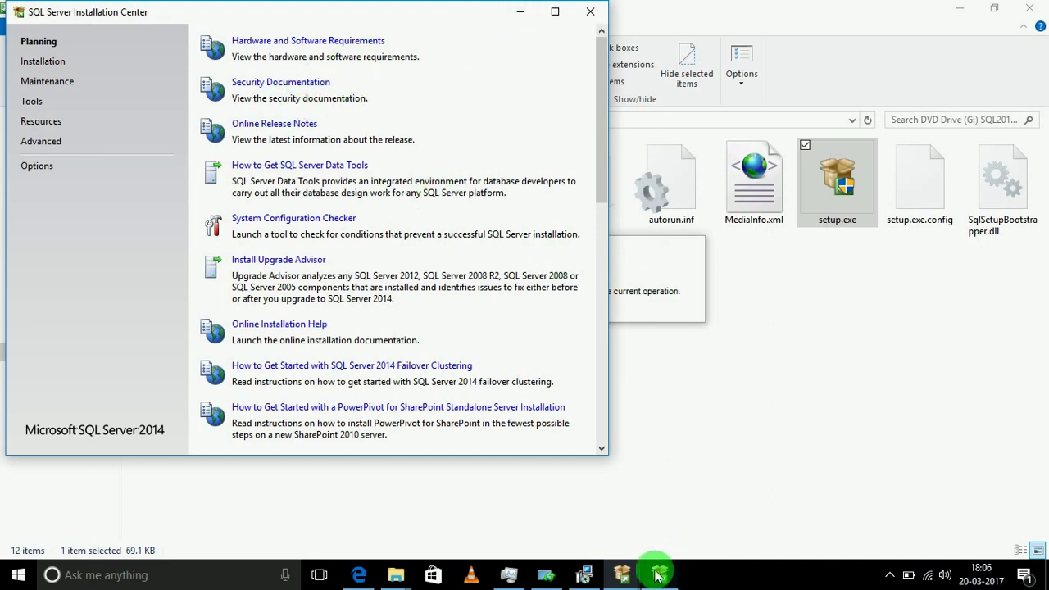
mouse_move(627, 574)
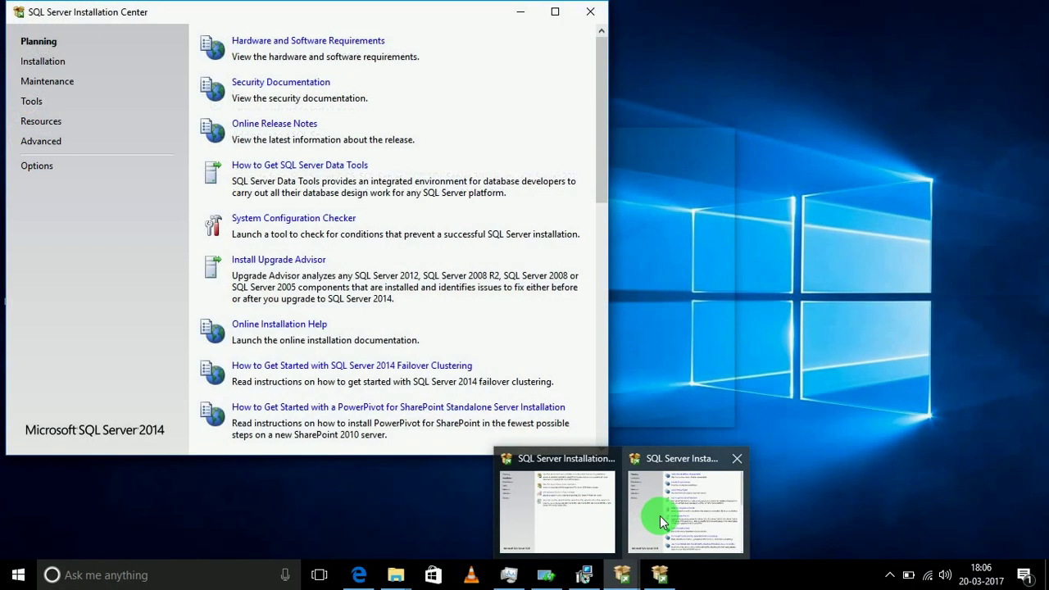
left_click(659, 515)
left_click(590, 12)
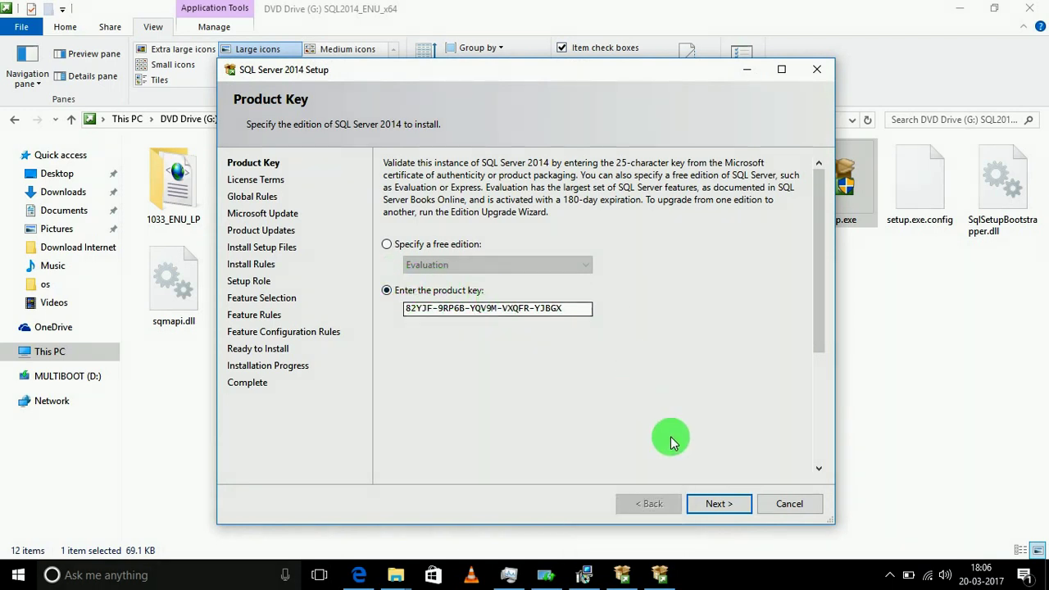
- Keep the prefilled product key for this SQL Server 2014 edition and continue to the license terms
left_click(433, 316)
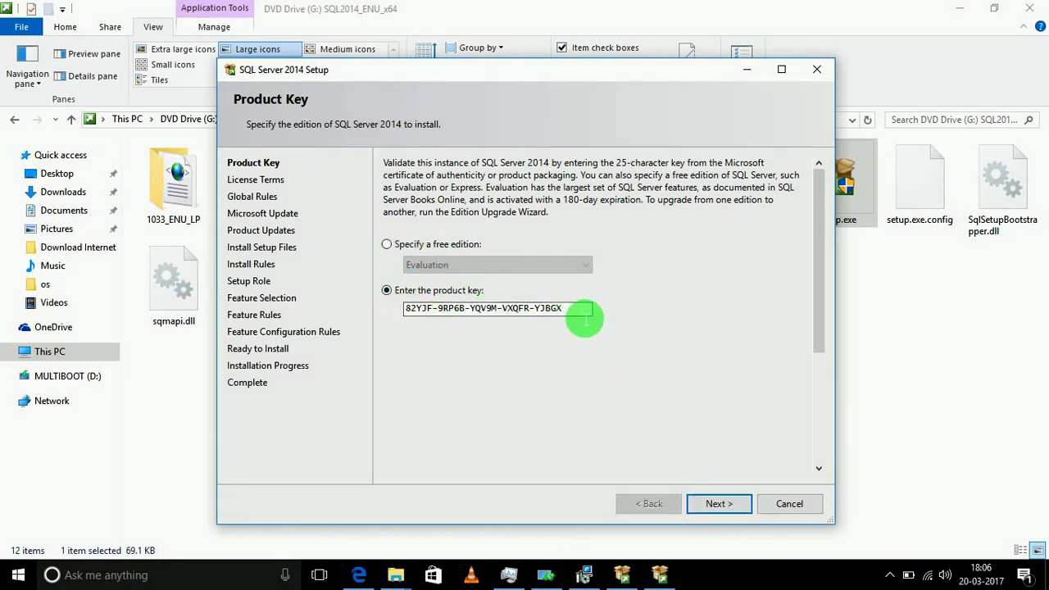
left_click(588, 318)
left_click_drag(588, 318, 382, 316)
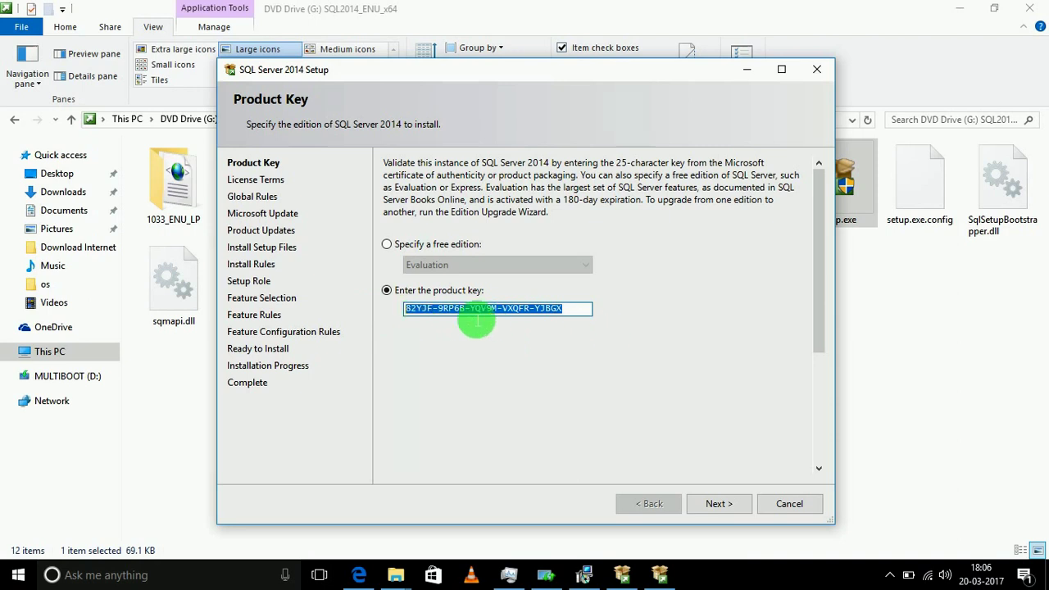
left_click(720, 510)
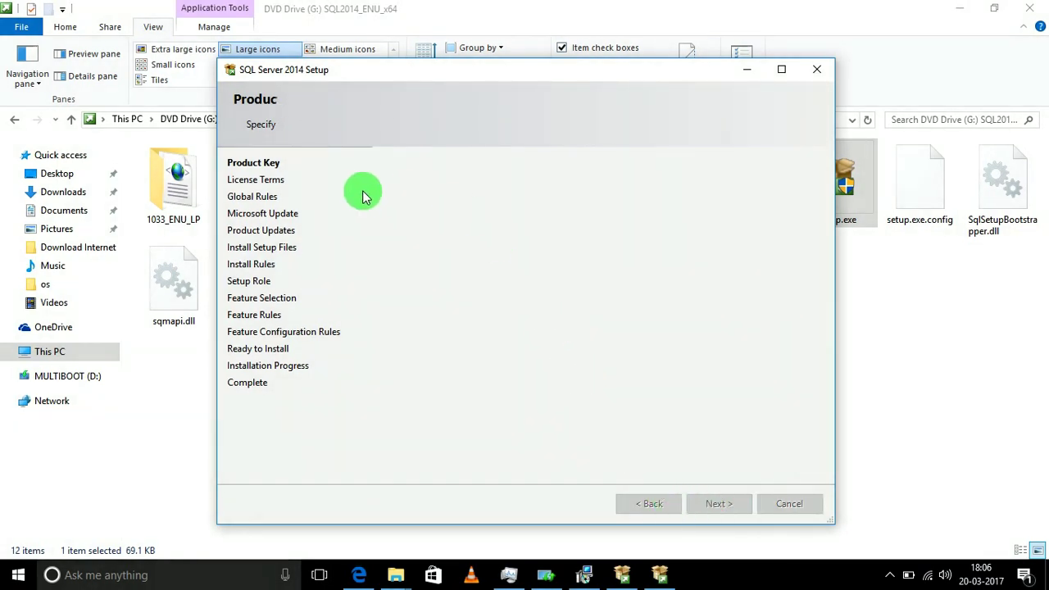
- Accept the license terms, turn on the Customer Experience Improvement Program and error reporting, and continue
left_click(424, 356)
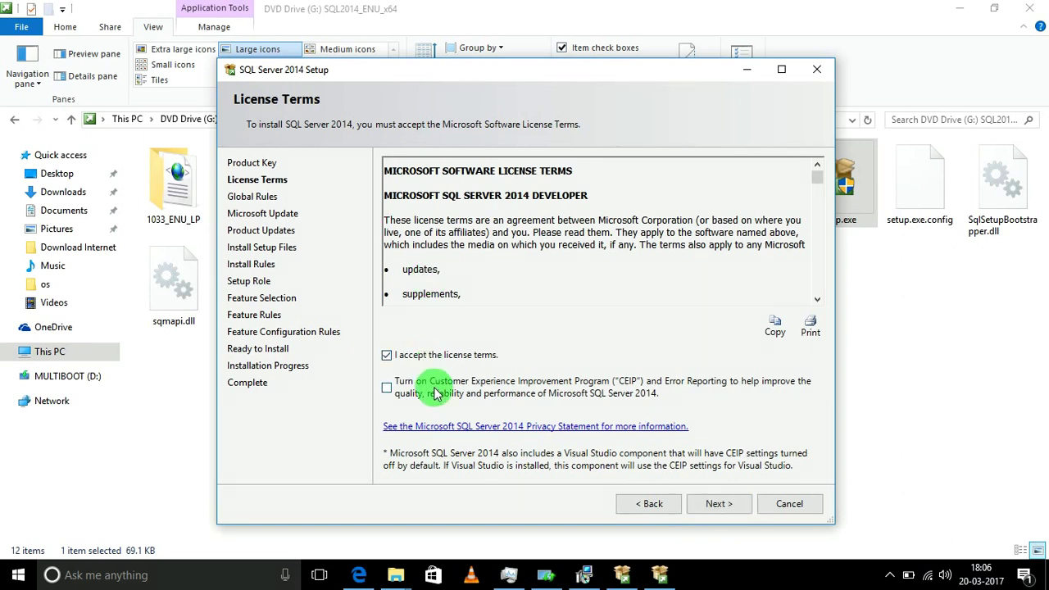
left_click(435, 385)
left_click(714, 504)
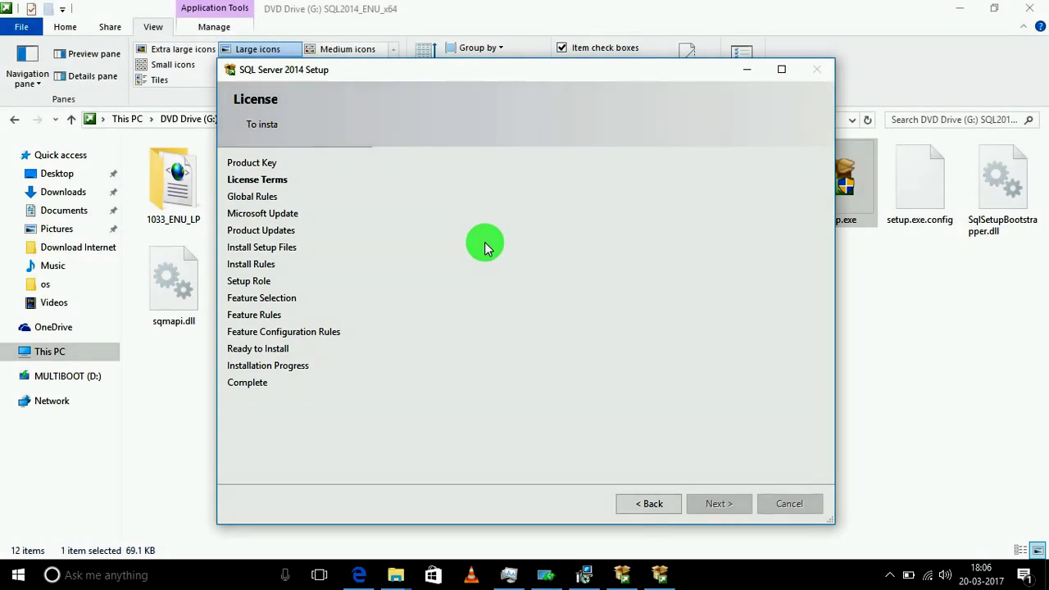
- Enable the use of Microsoft Update to check for updates and continue the setup
left_click(438, 215)
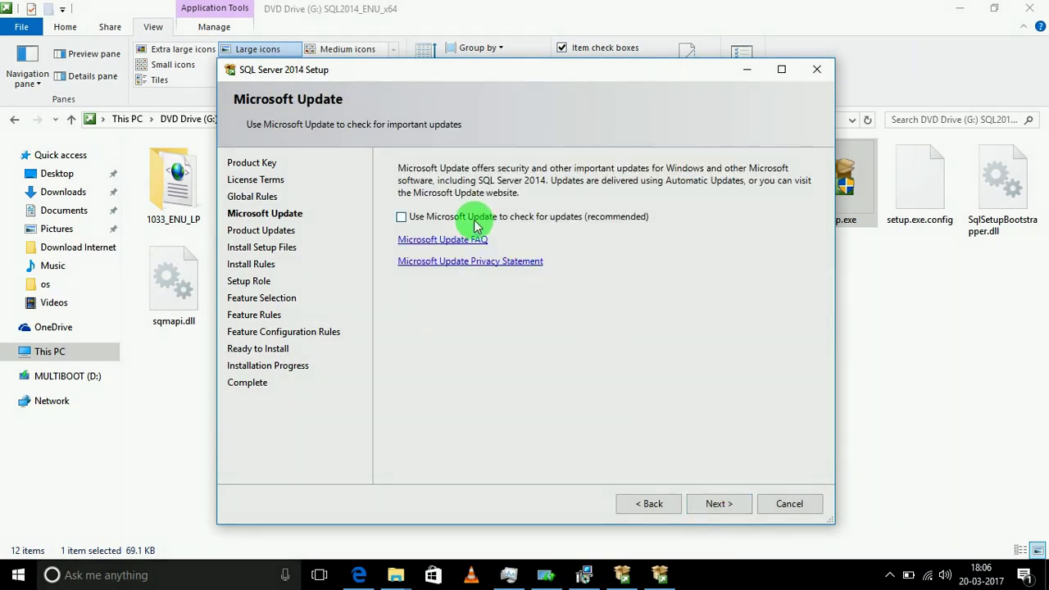
left_click(401, 216)
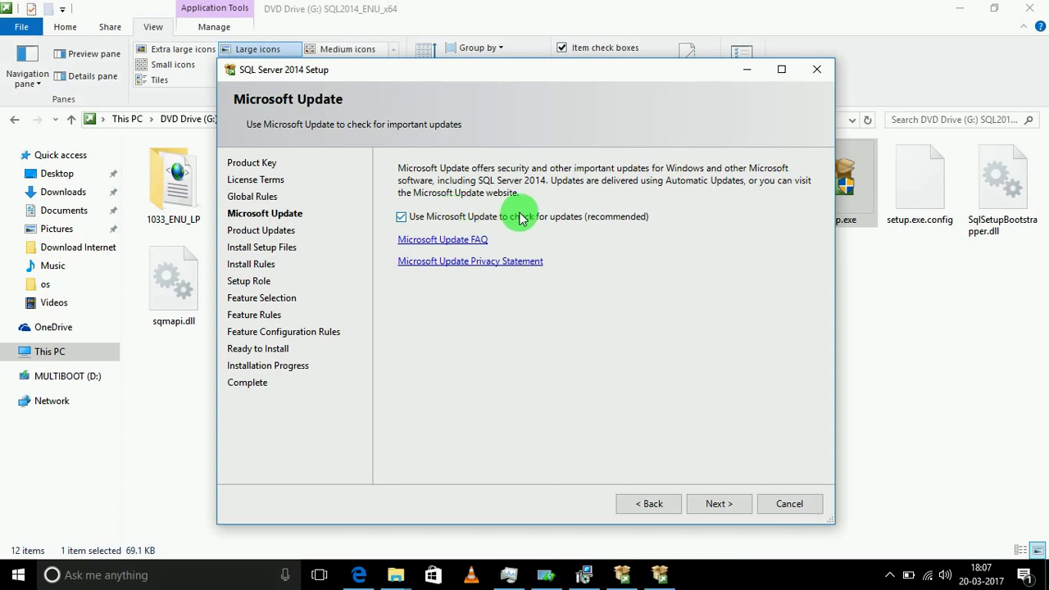
left_click(715, 503)
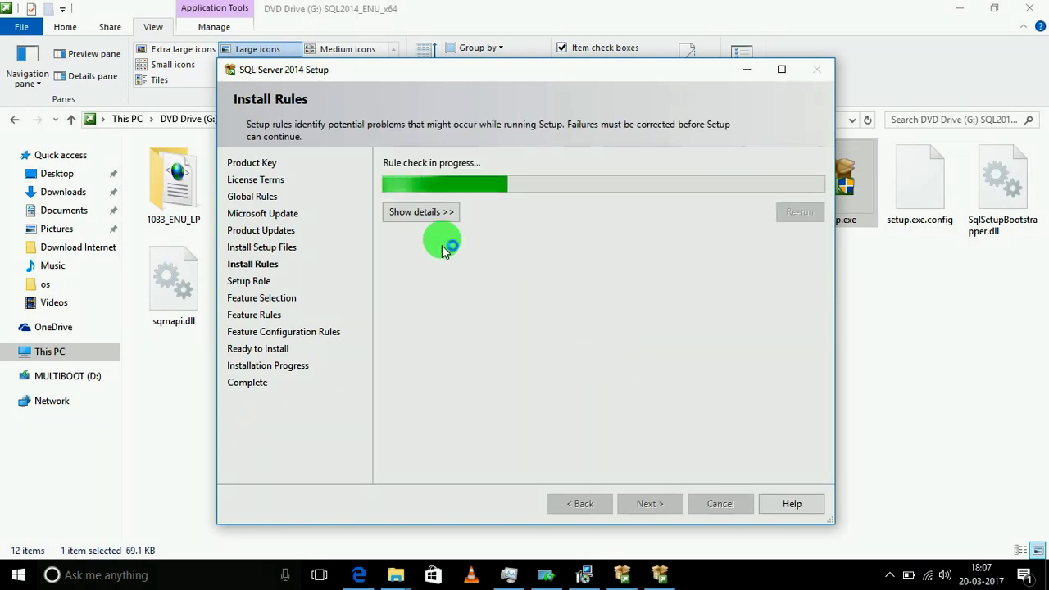
- Review the details of the install rule check and continue with the SQL Server Feature Installation role
left_click(398, 212)
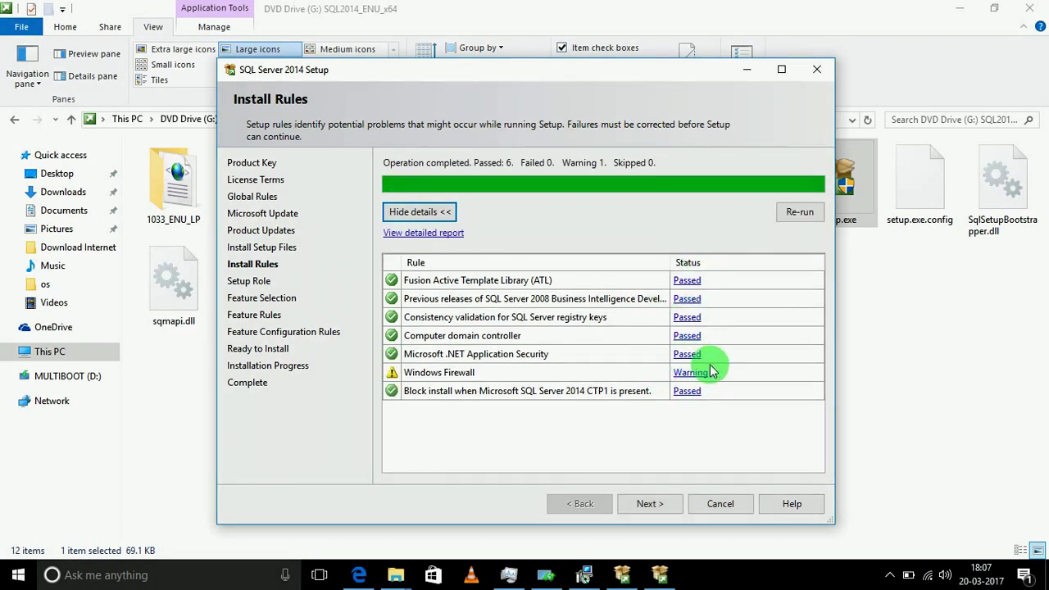
left_click(649, 503)
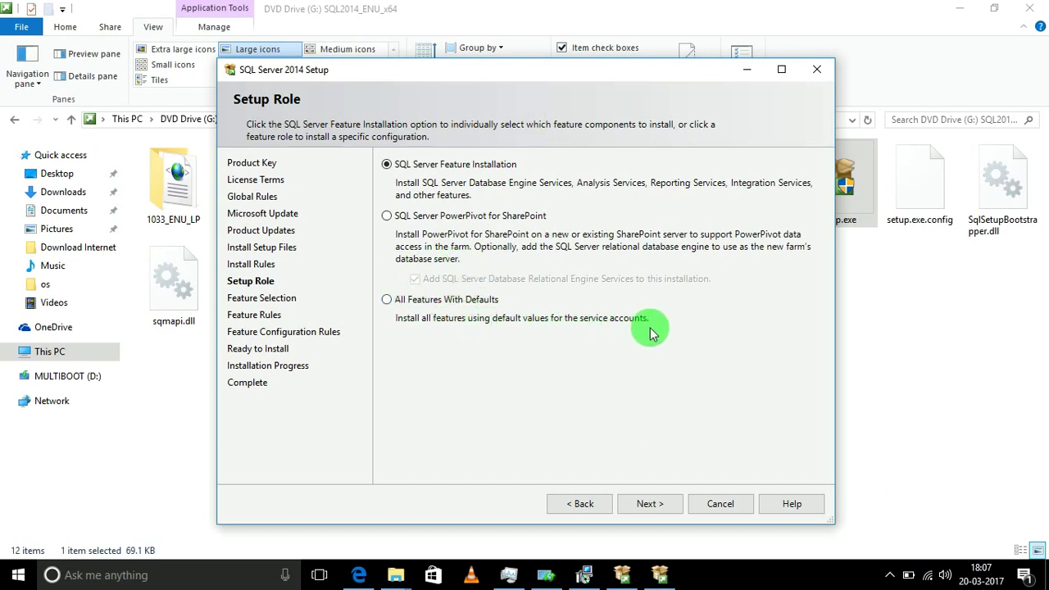
left_click(662, 505)
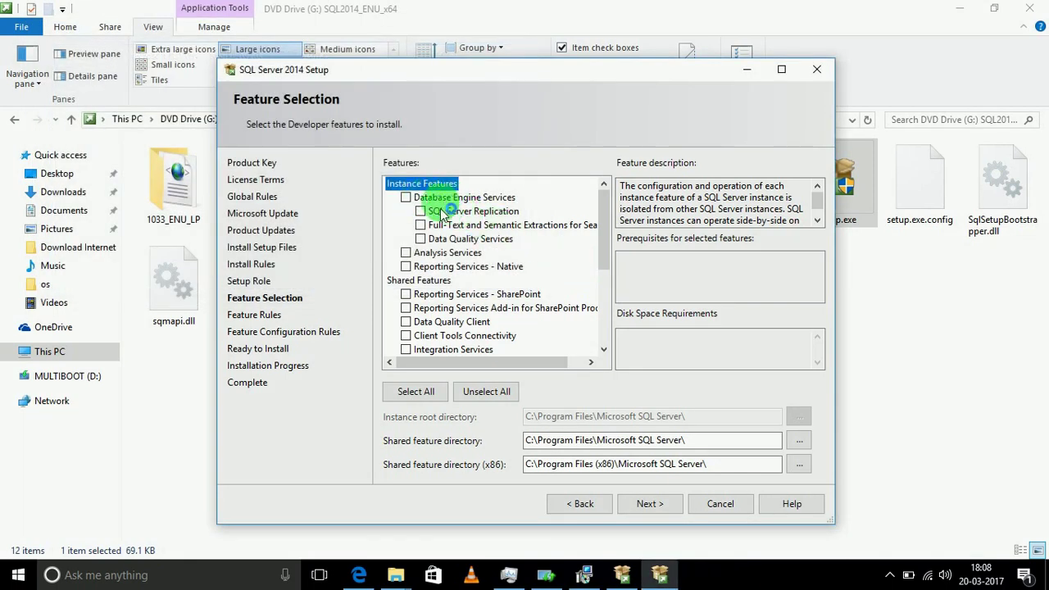
- Select Database Engine Services with SQL Server Replication and Data Quality Services, leaving Full-Text and Semantic Extractions unselected
left_click_drag(603, 206, 613, 297)
left_click_drag(613, 312, 612, 188)
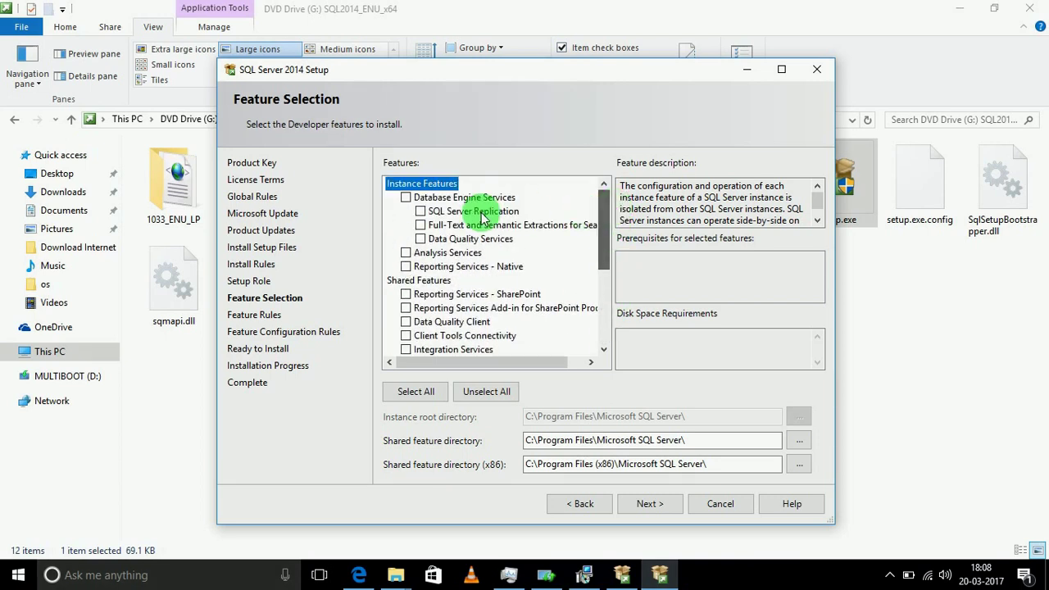
left_click(405, 197)
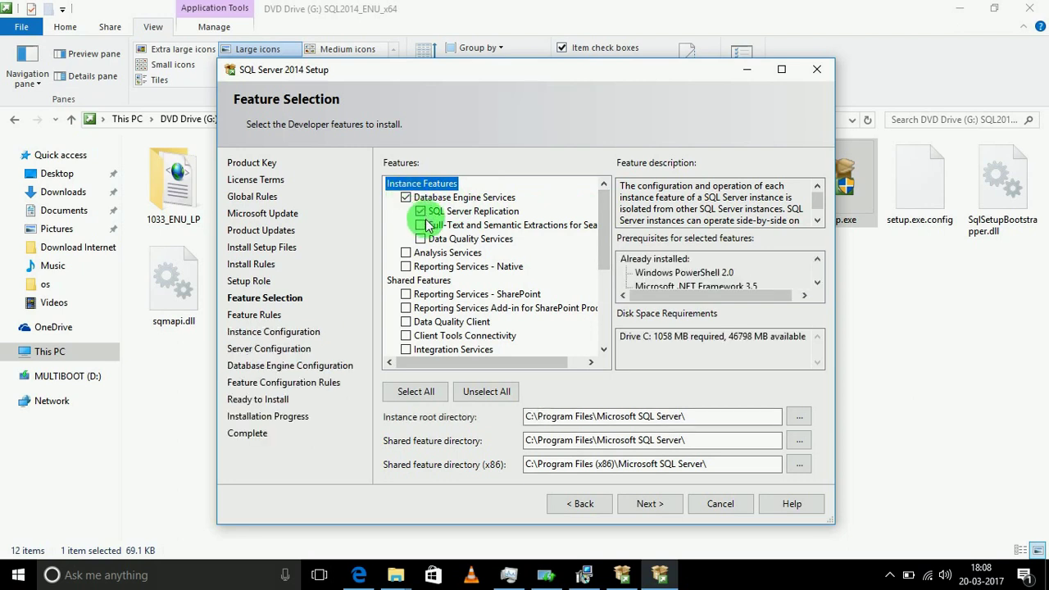
left_click(420, 211)
left_click(420, 225)
left_click(420, 239)
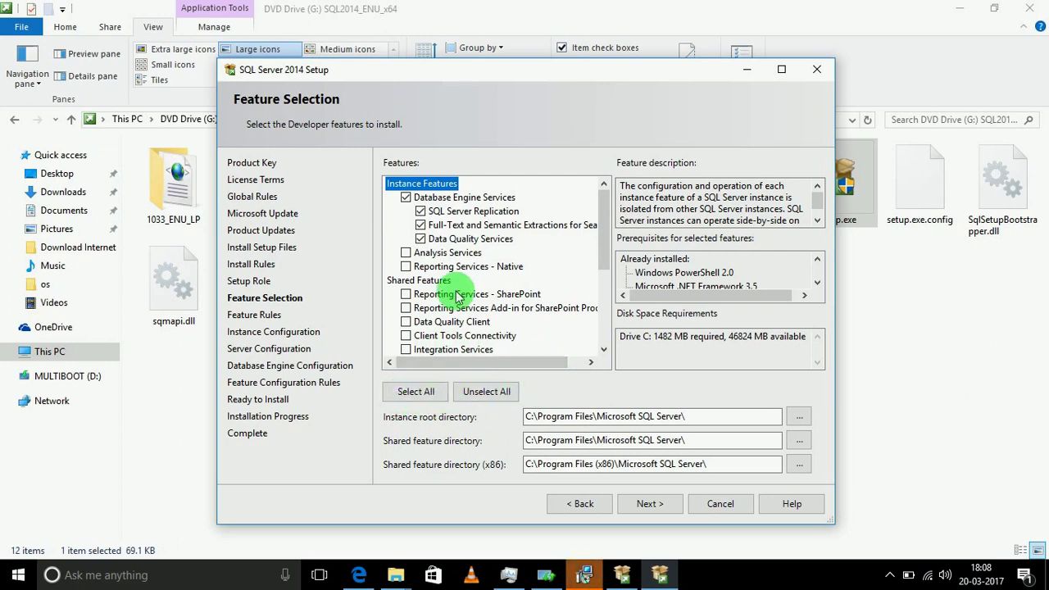
left_click(420, 225)
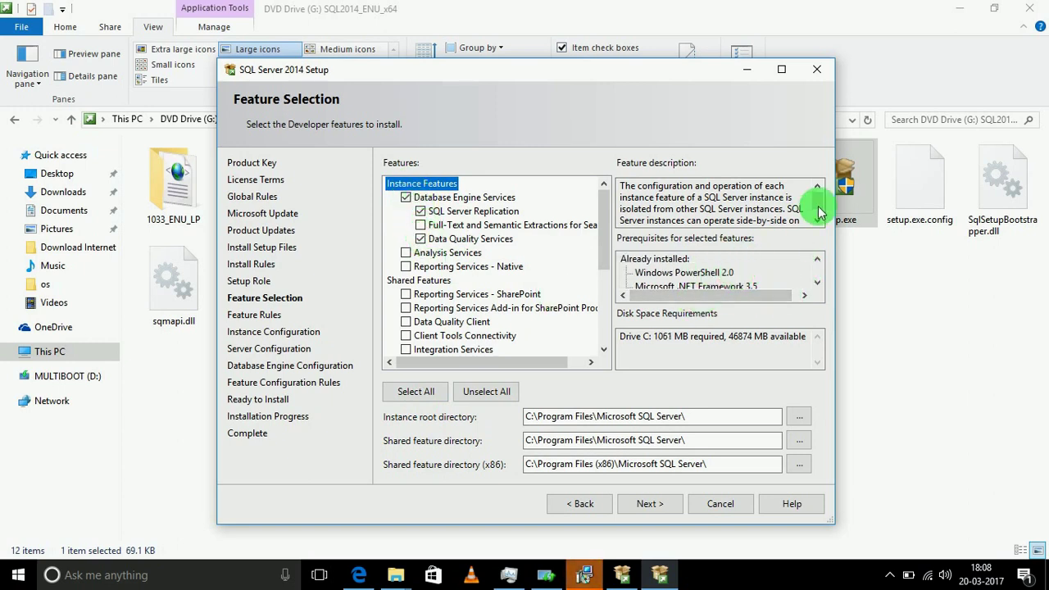
scroll(816, 203, "down", 1)
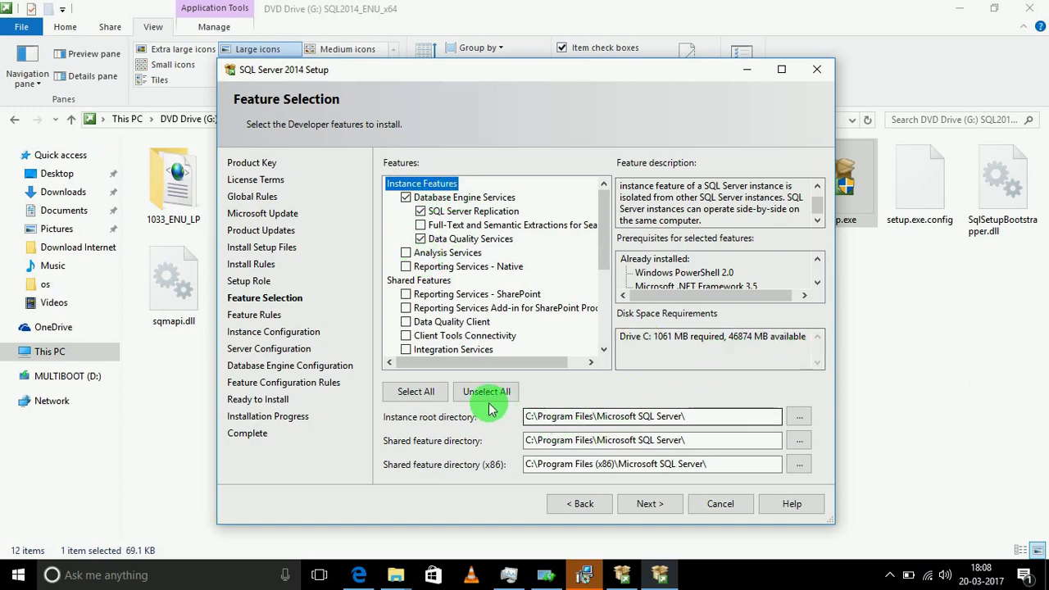
- Select all features, check the disk space requirements, and continue with the default installation directories
left_click(416, 391)
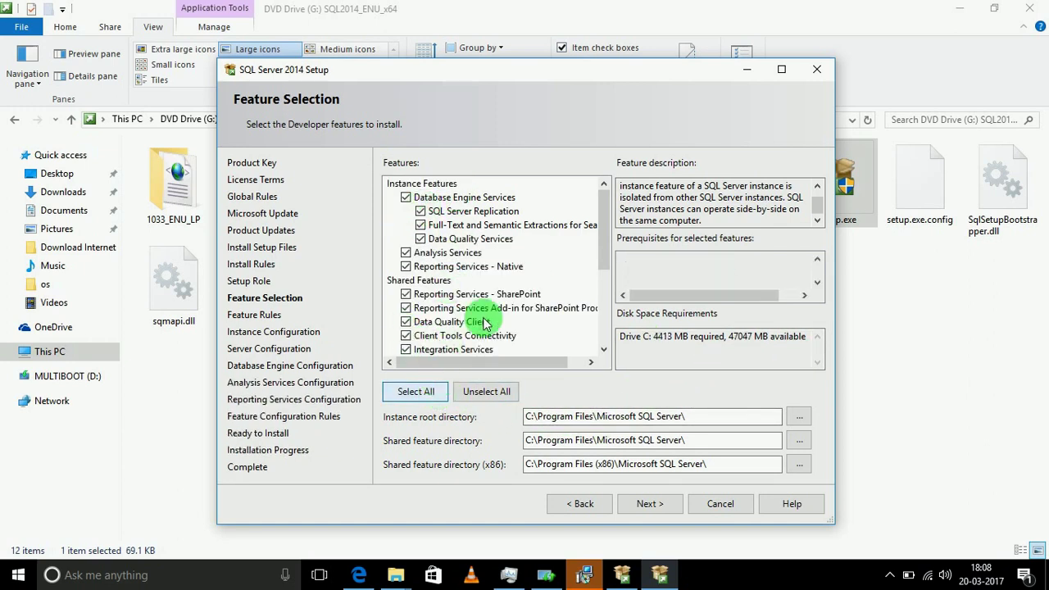
triple_click(660, 344)
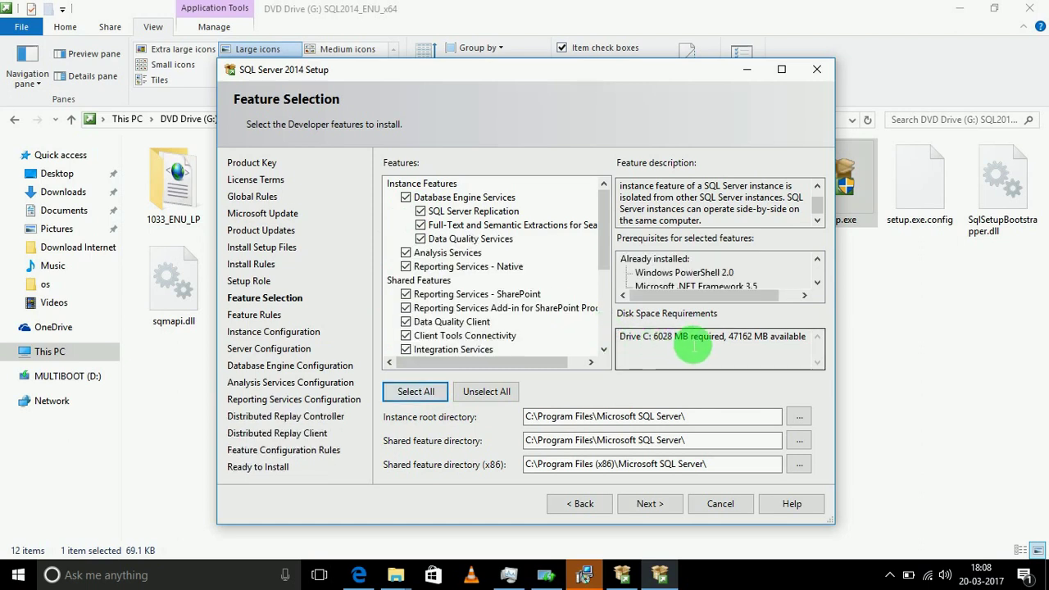
left_click_drag(649, 337, 688, 340)
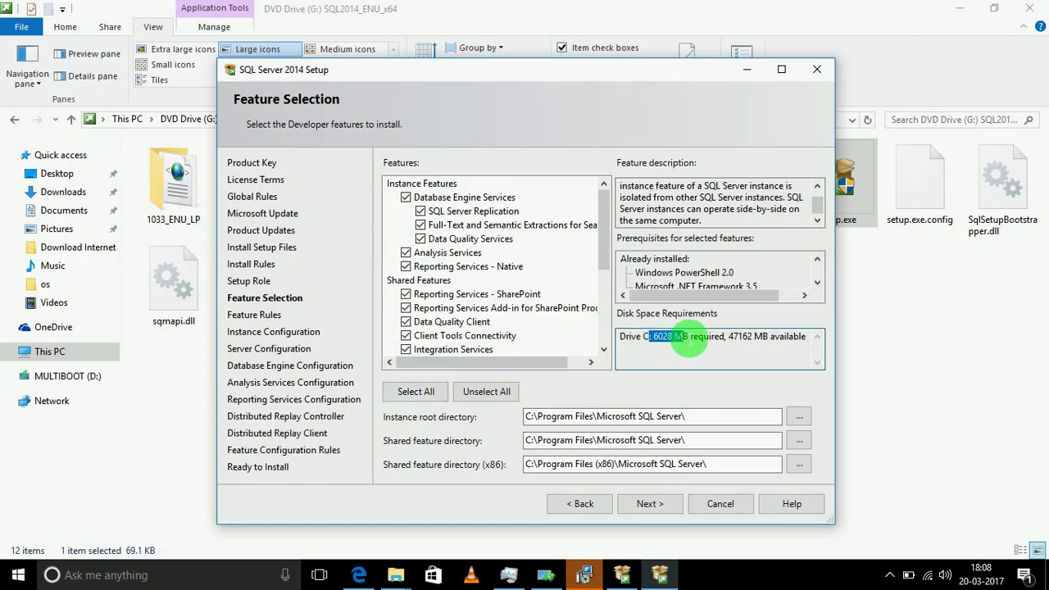
left_click_drag(619, 336, 817, 338)
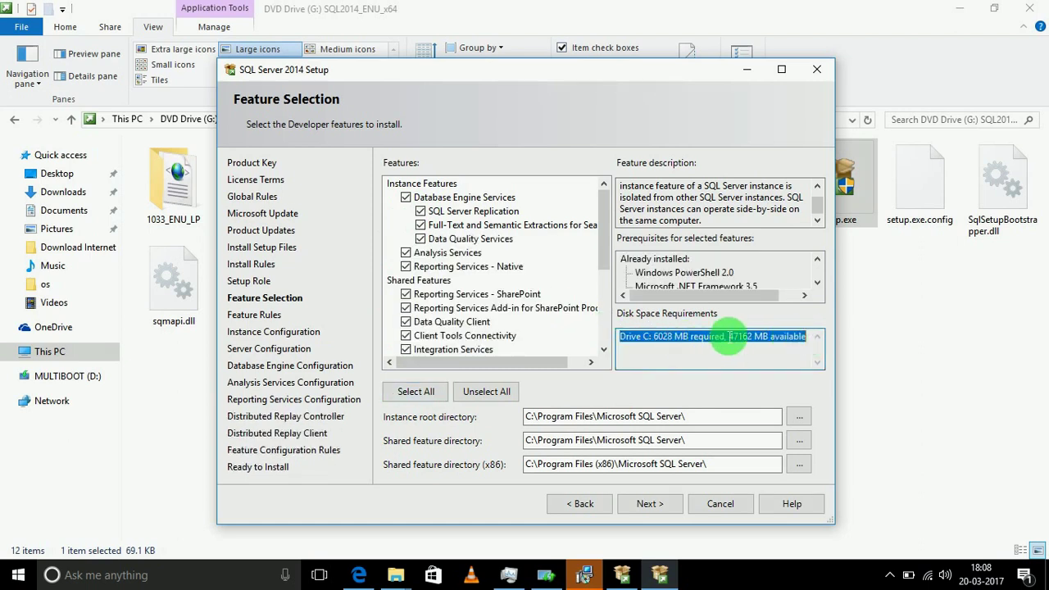
left_click(677, 499)
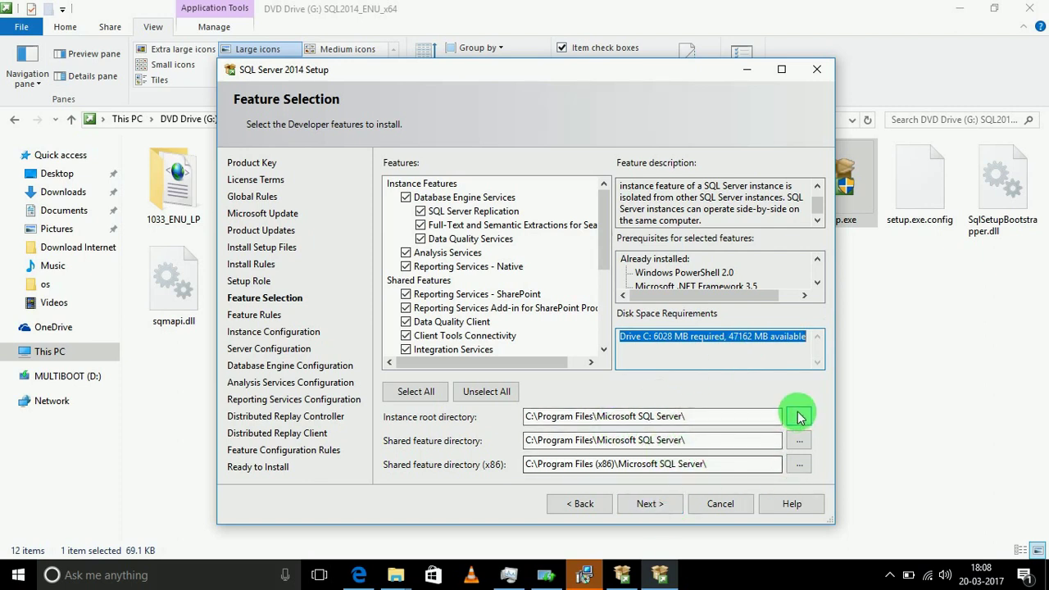
left_click(650, 503)
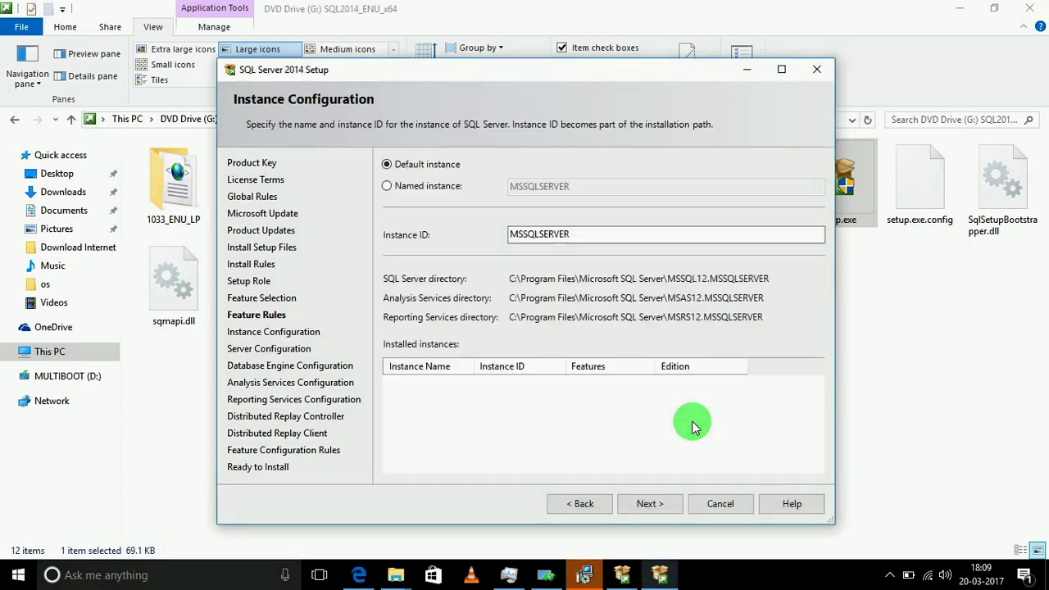
- Configure a named instance with a first name as its name, and accept the default server configuration
left_click(387, 187)
left_click(528, 188)
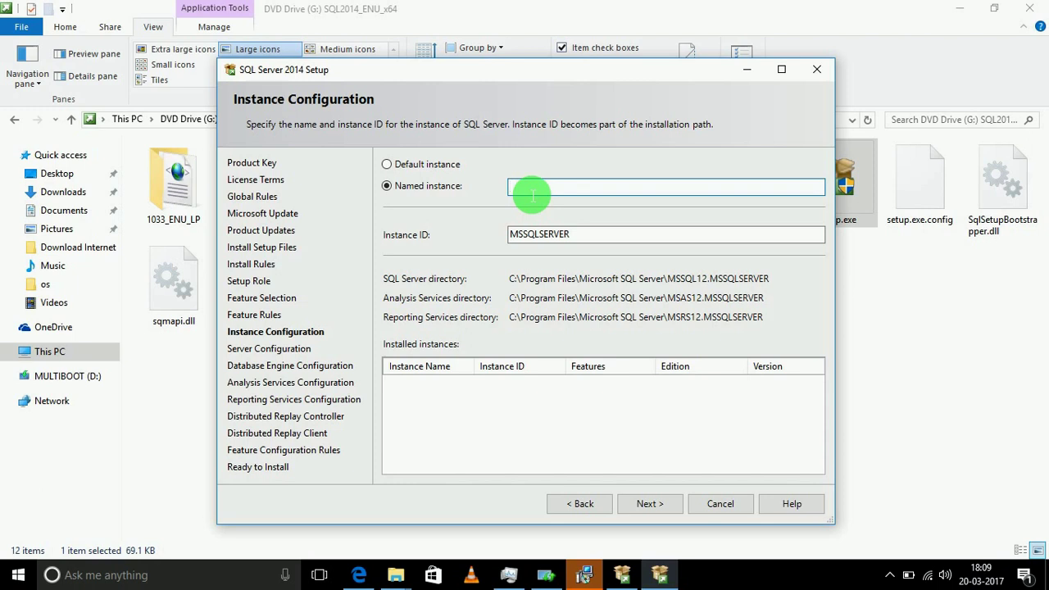
type("aravind")
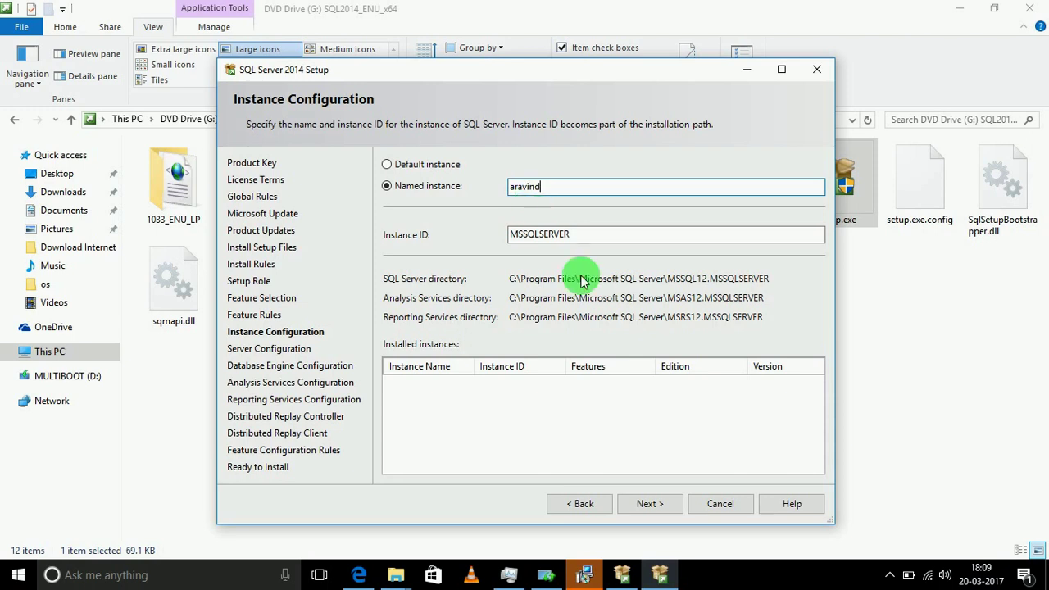
left_click(648, 504)
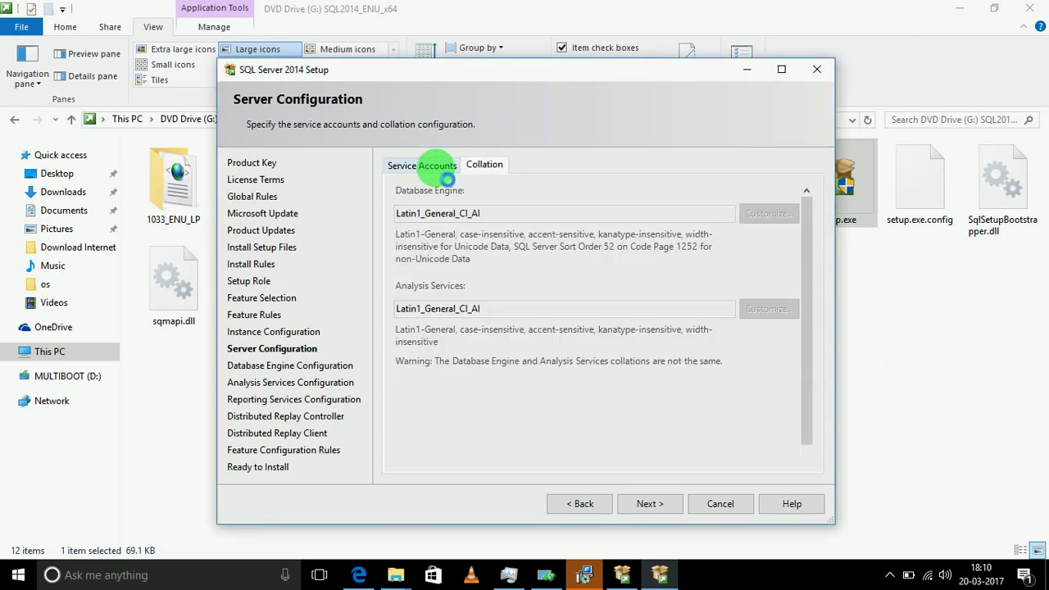
left_click(652, 506)
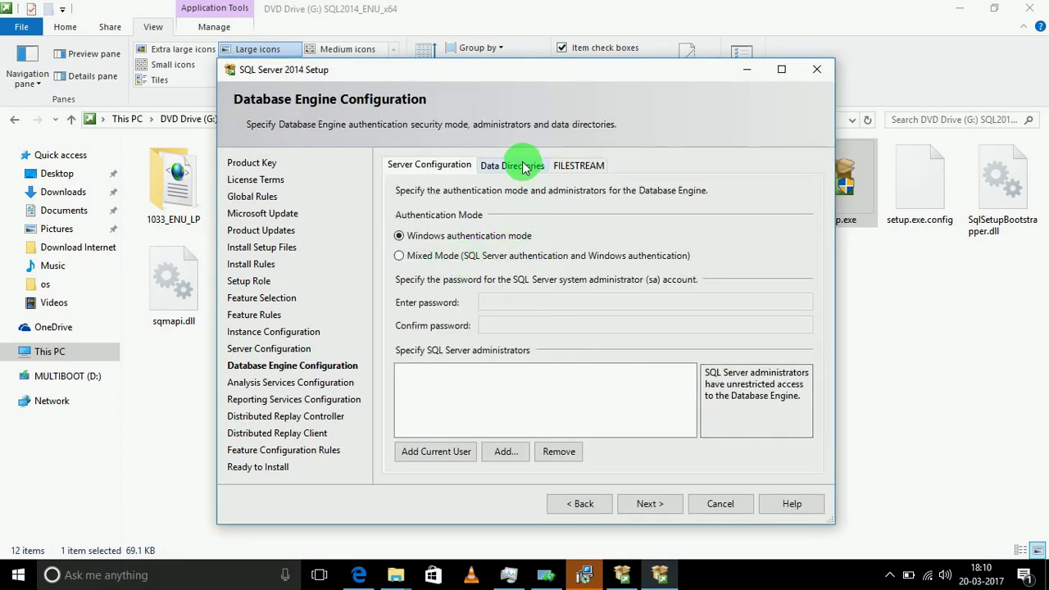
- Add the current user as administrator for both the Database Engine, in Windows authentication mode, and Analysis Services
left_click(450, 449)
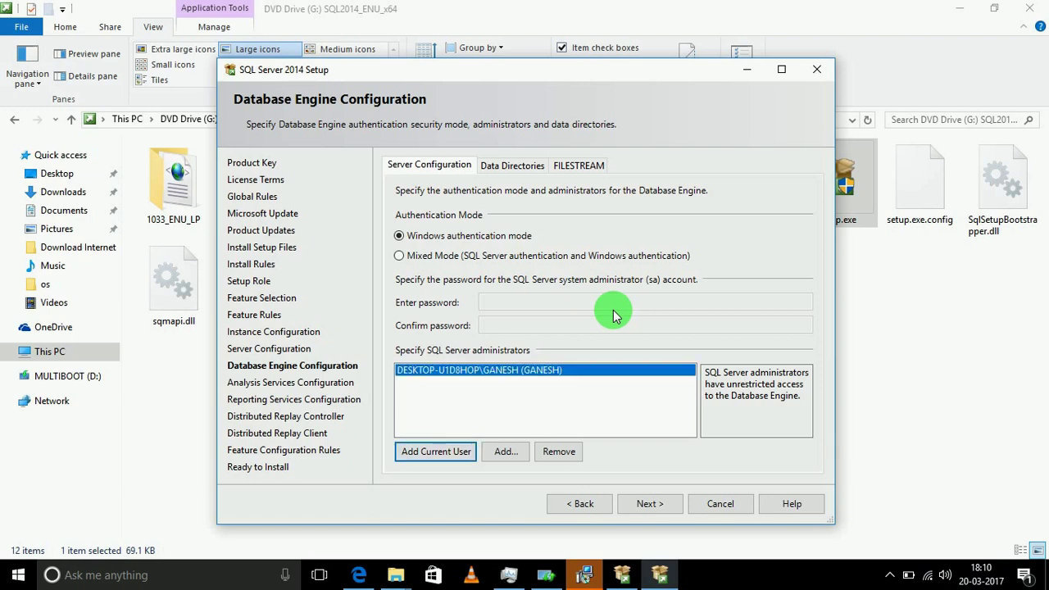
left_click(651, 504)
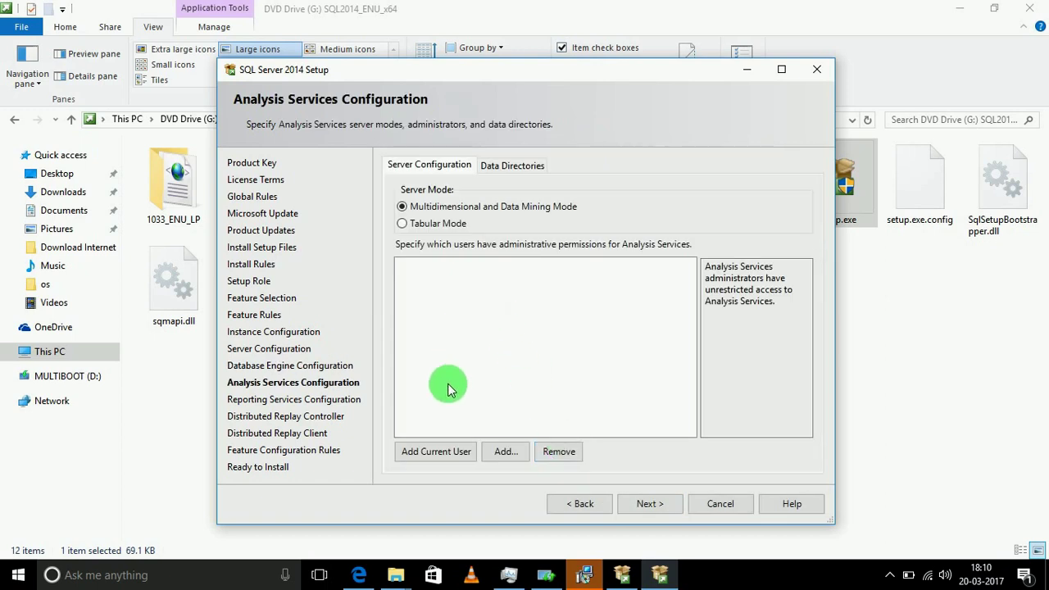
left_click(430, 456)
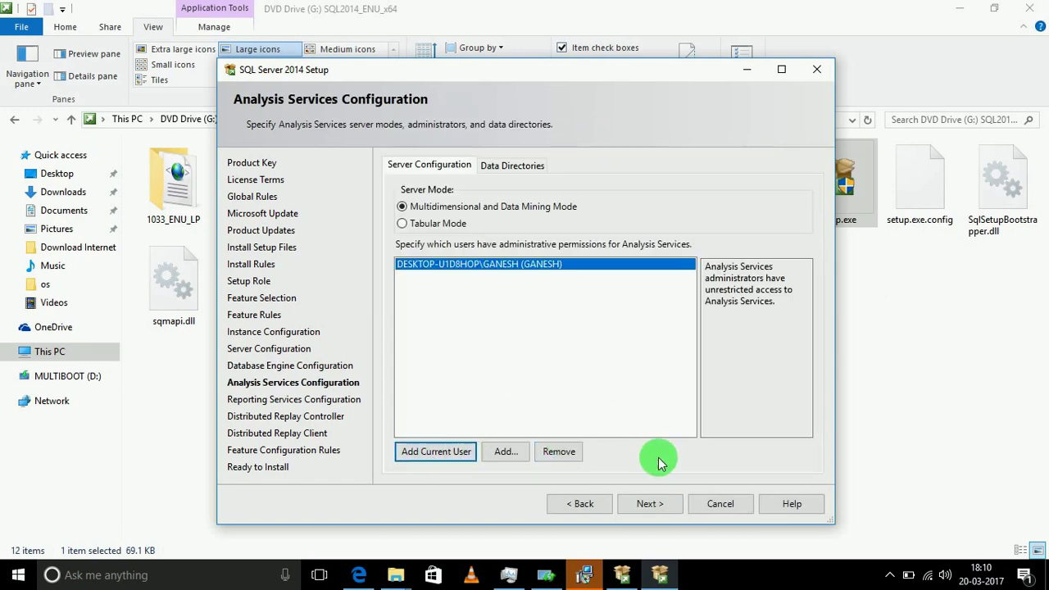
- Keep the default Reporting Services install modes and grant the current user permissions for the Distributed Replay Controller service
left_click(658, 503)
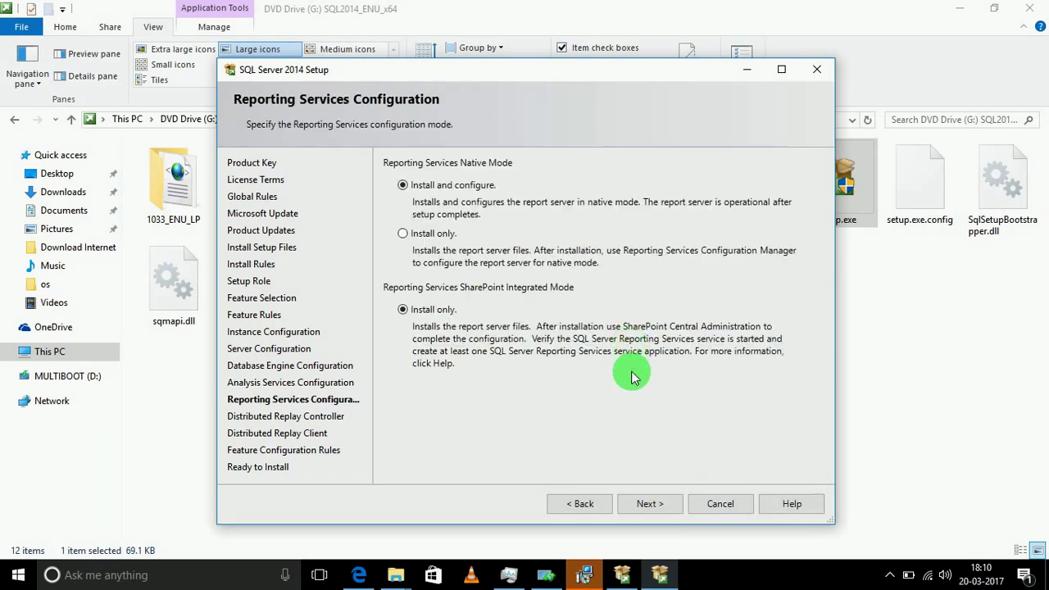
left_click(647, 503)
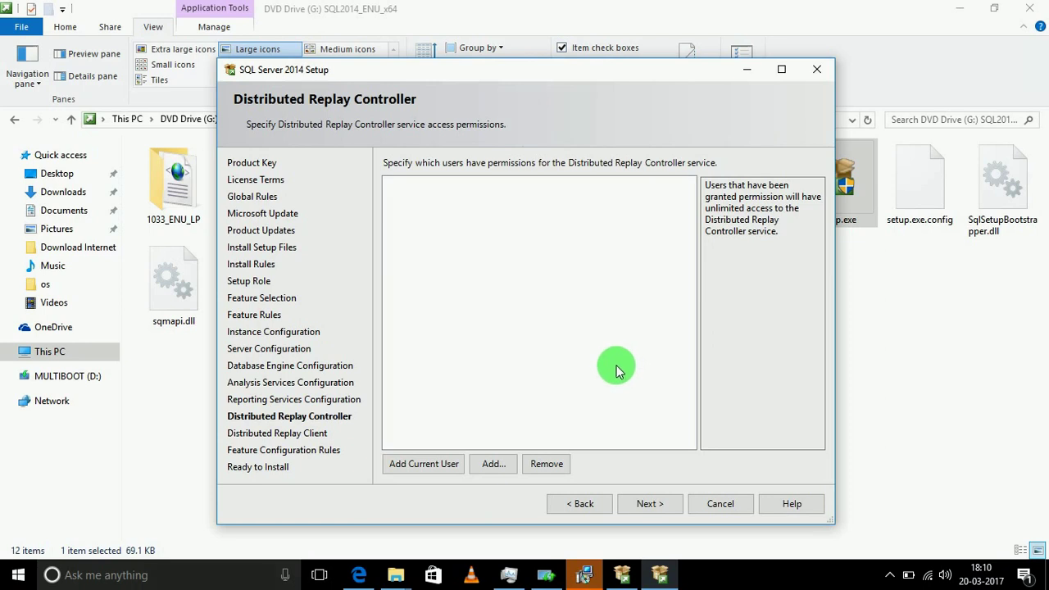
left_click(450, 465)
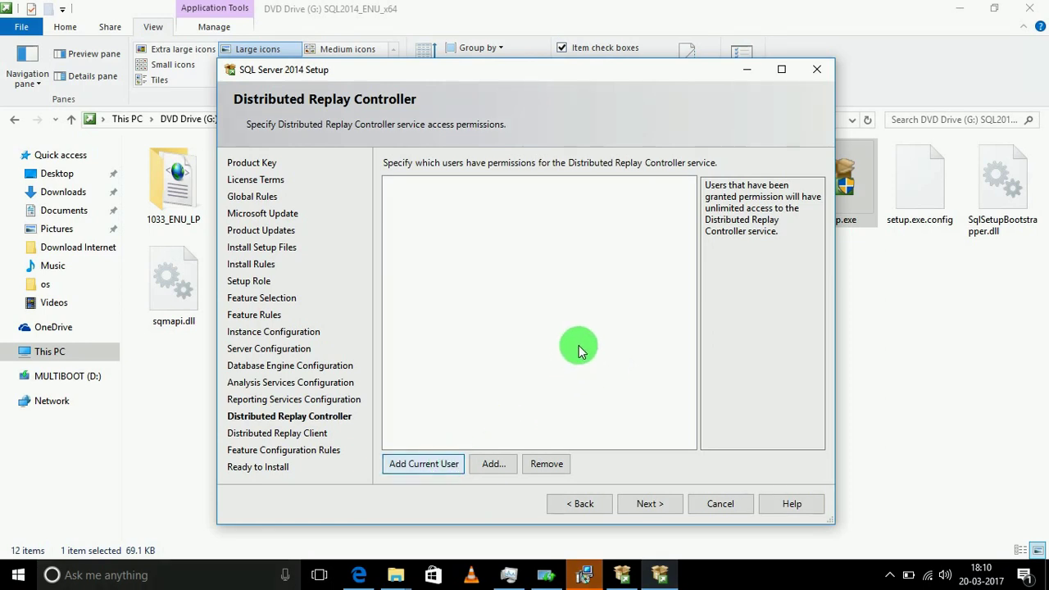
left_click(646, 503)
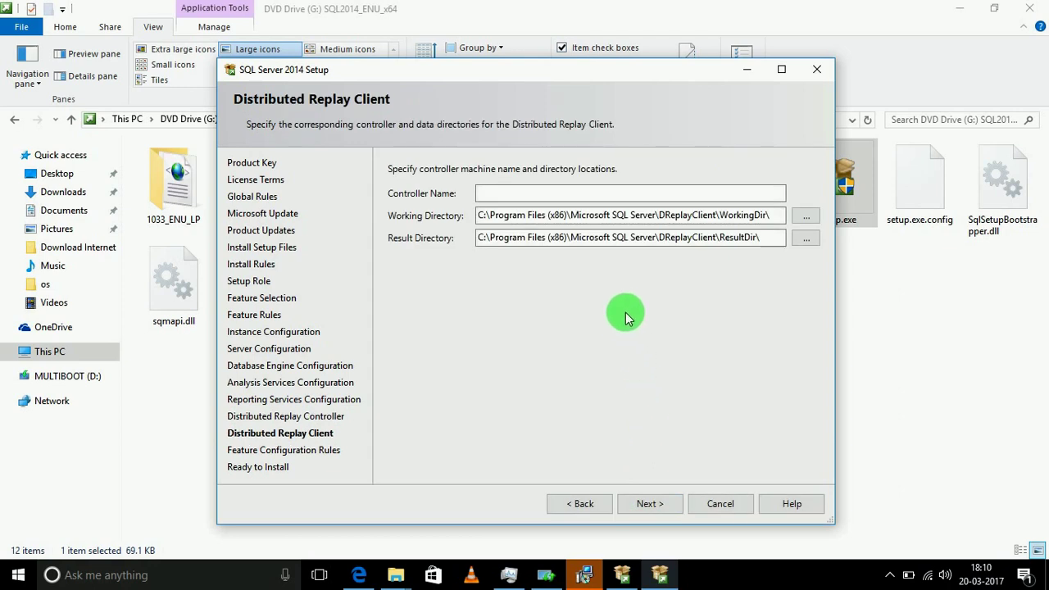
- Accept the default Distributed Replay Client working and result directories, and start the installation
left_click(646, 502)
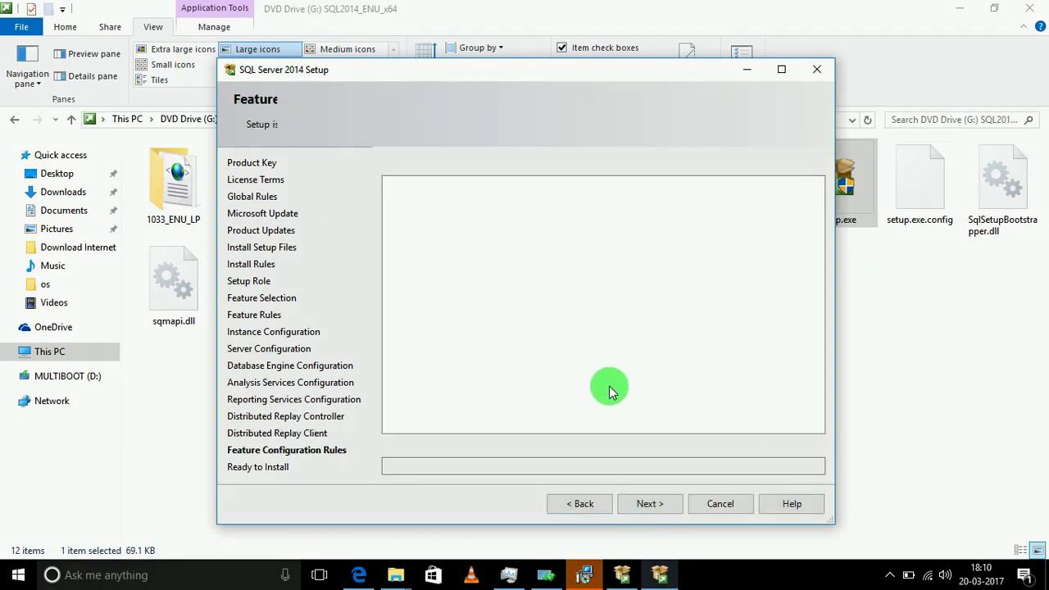
left_click(645, 506)
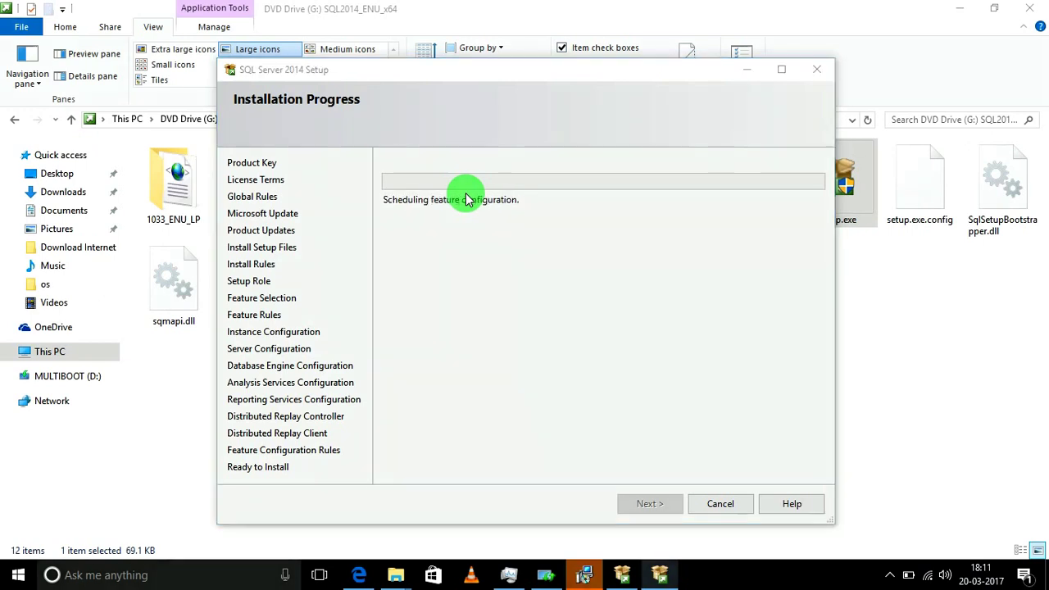
- Open a blank Notepad document with the Run command notepad and start writing a note
key("super")
key("Escape")
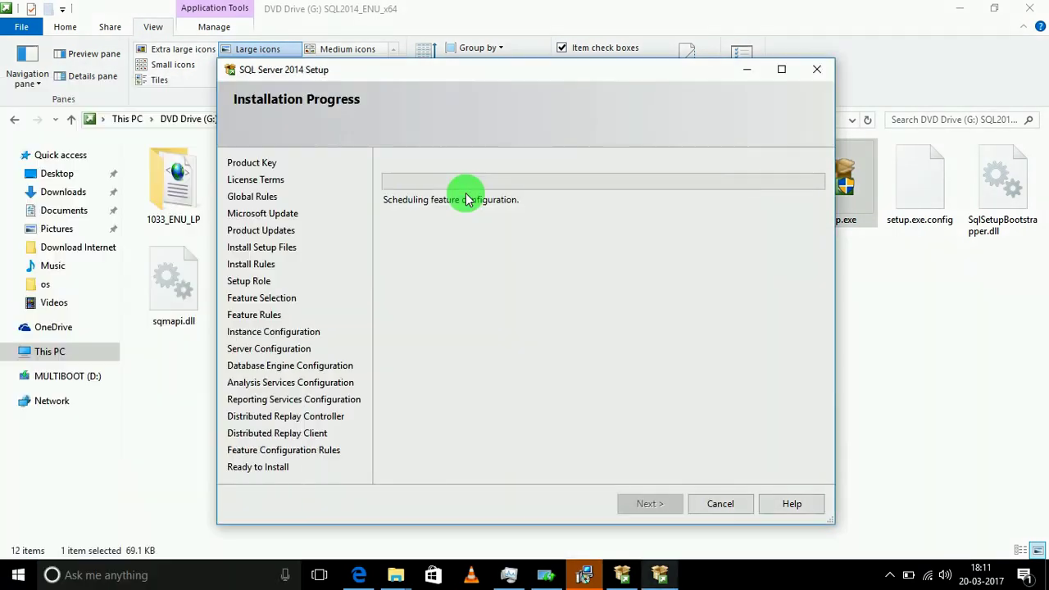
key("super+r")
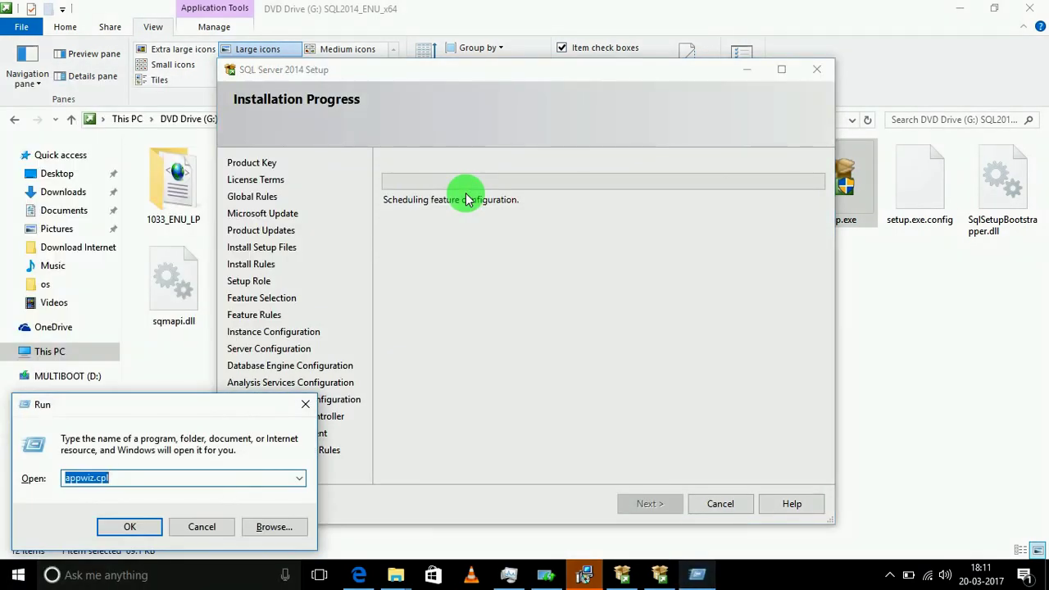
type("not")
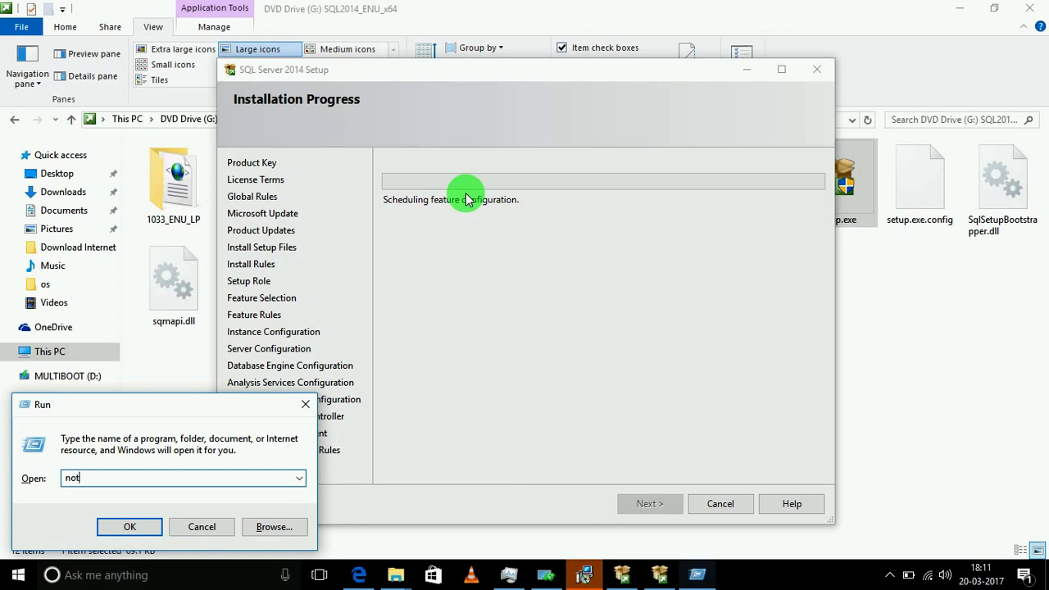
type("epad")
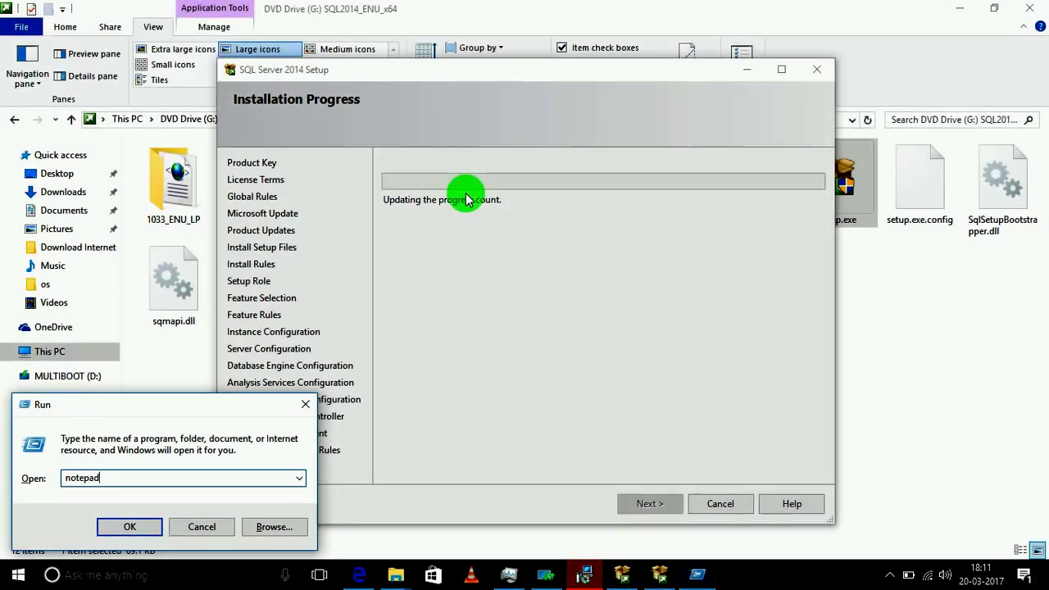
key("Return")
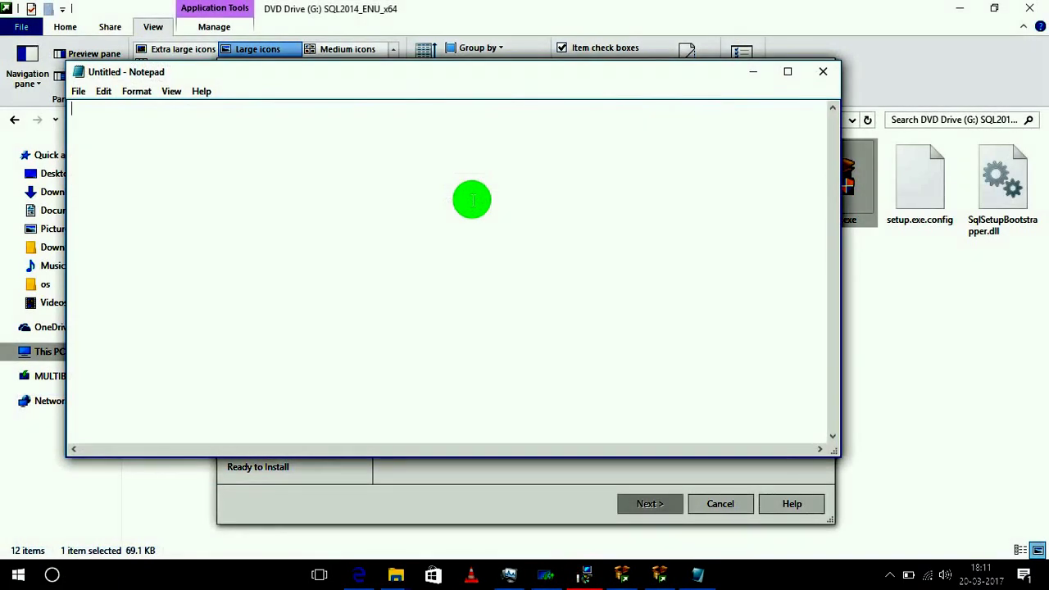
type("b")
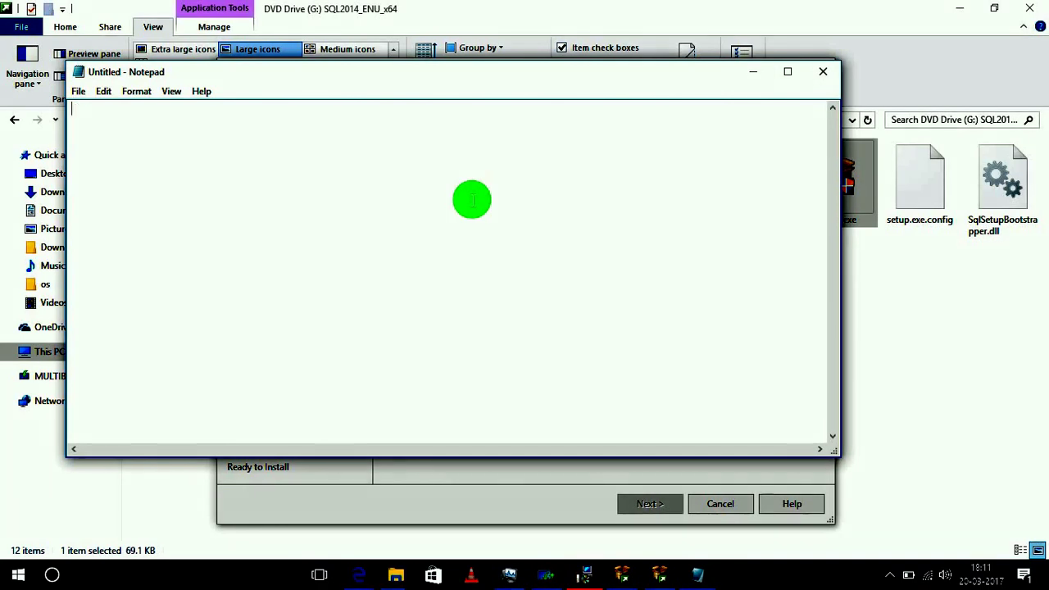